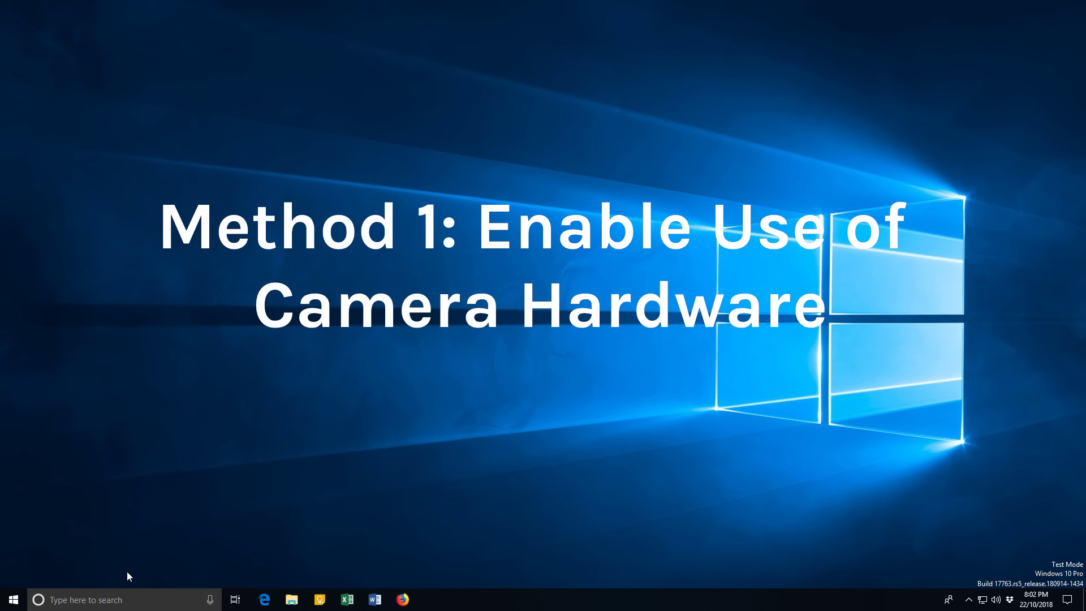
Search Windows for "privacy", open Privacy settings and go to the Camera app permissions page
left_click(94, 599)
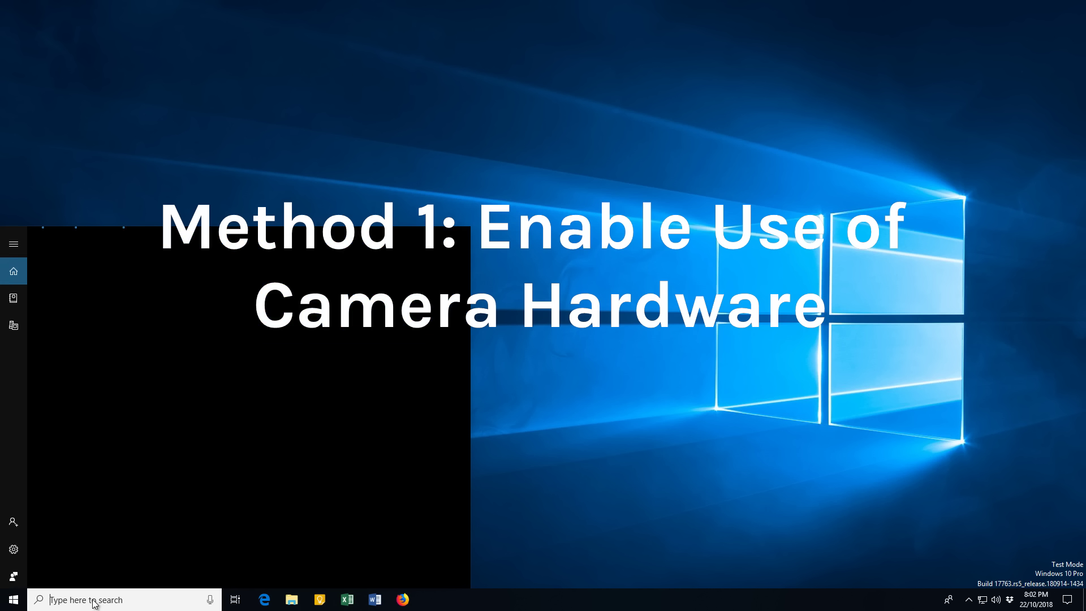
type("privacy")
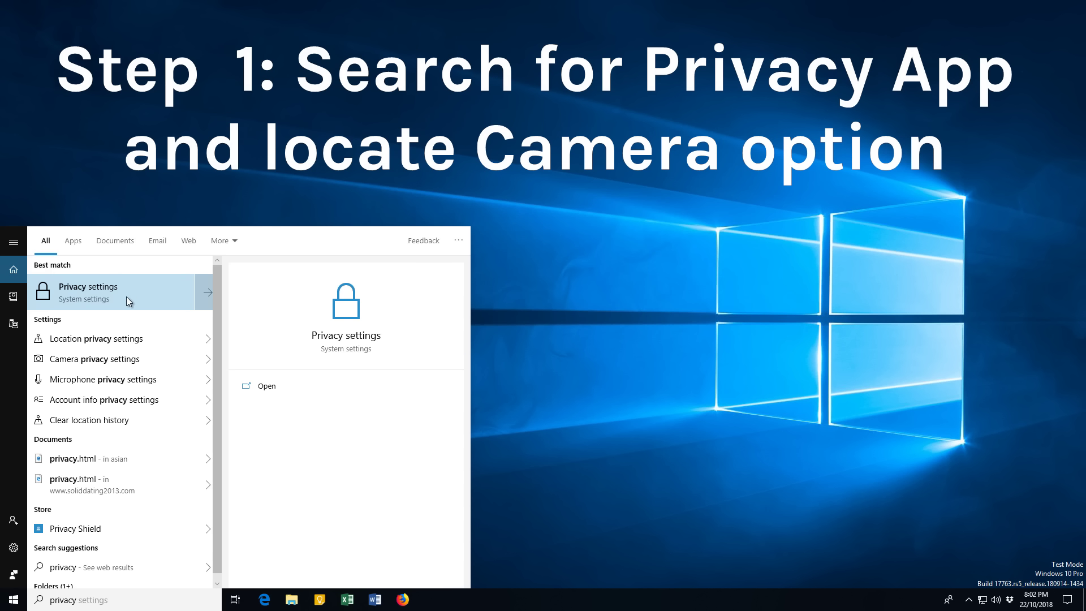
left_click(127, 297)
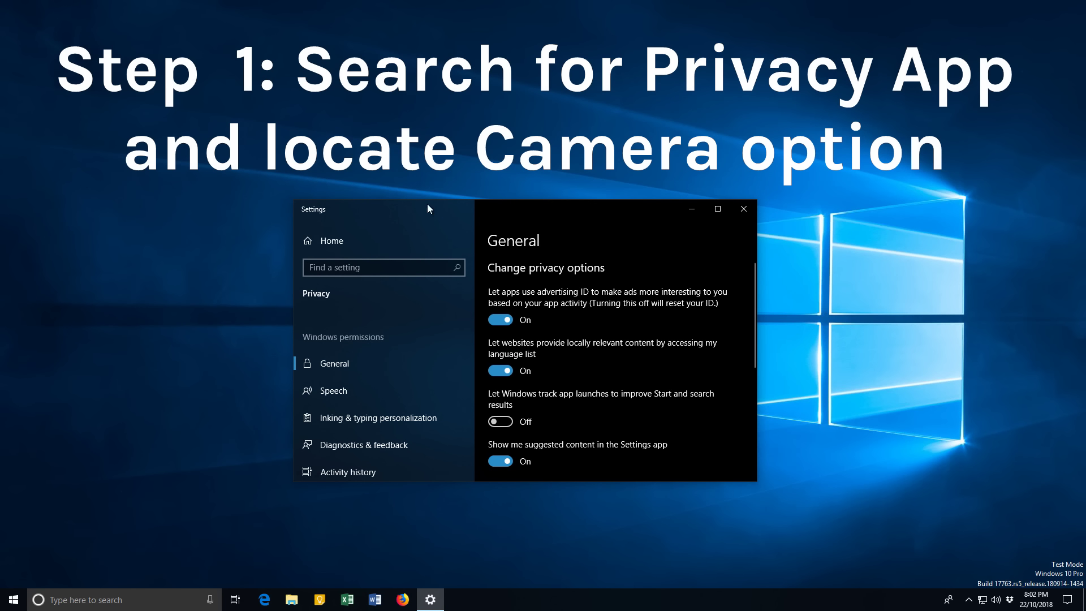
scroll(366, 332, "down", 2)
scroll(366, 336, "down", 1)
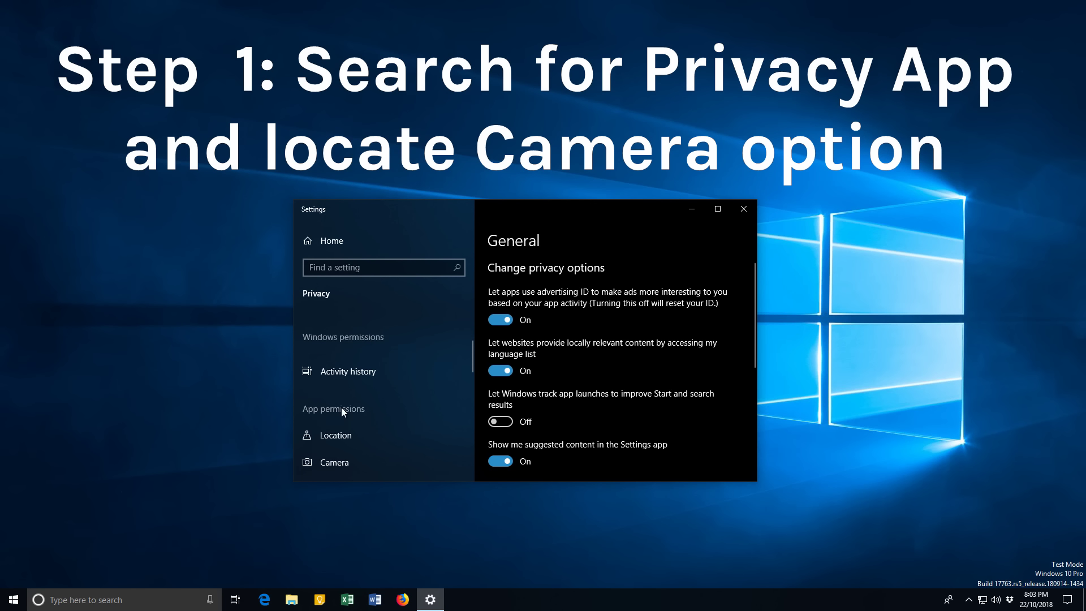
left_click(332, 459)
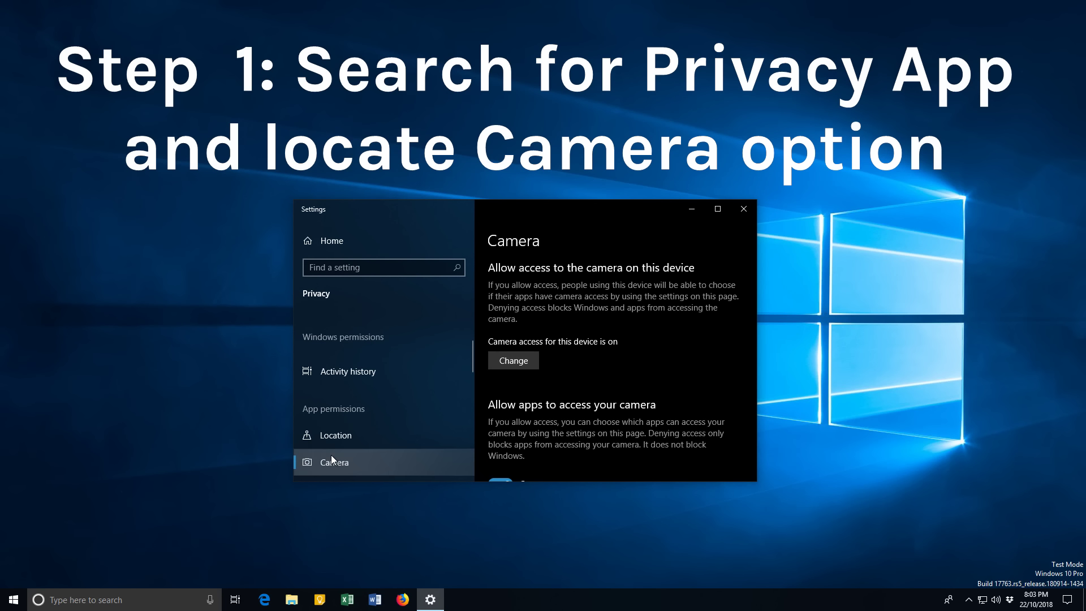
Switch camera access for this device off and back on
left_click(528, 362)
left_click(467, 317)
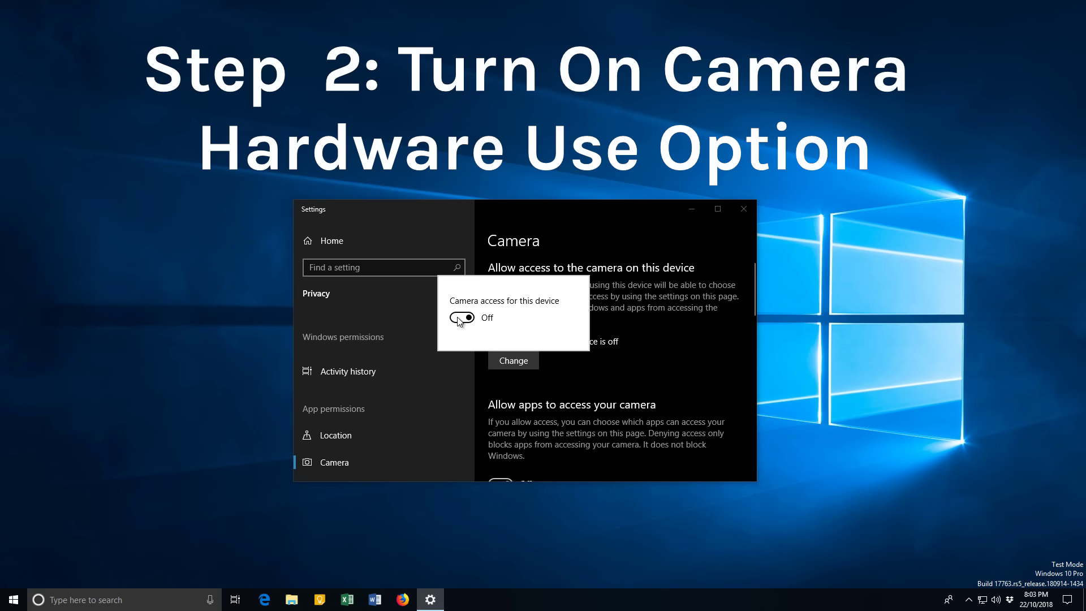
left_click(466, 317)
left_click(640, 321)
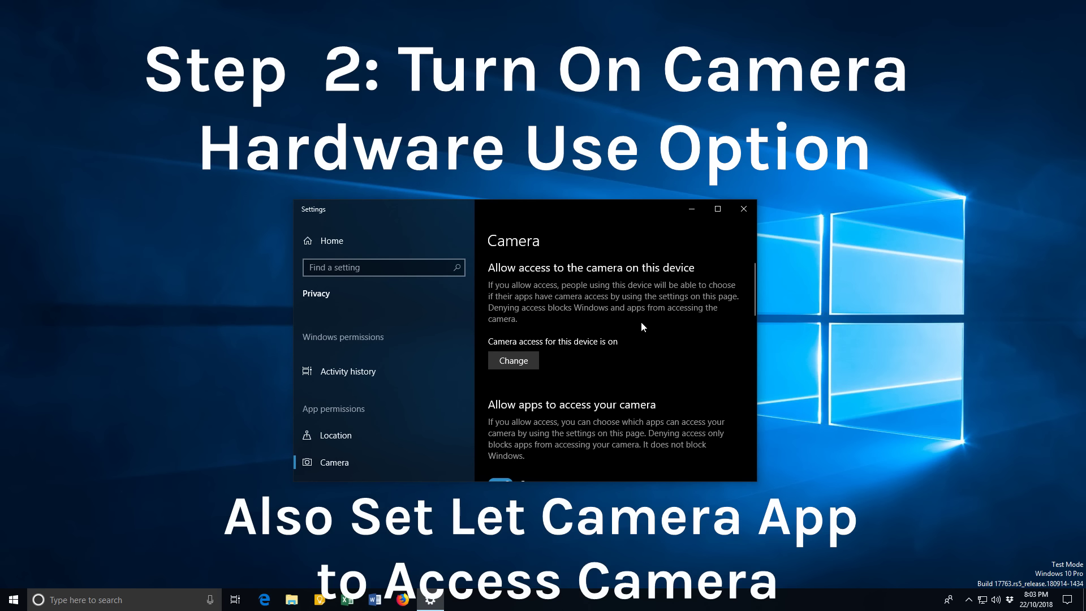
Make sure the Camera app is allowed to access the camera, and close Settings
scroll(640, 321, "down", 3)
scroll(641, 323, "down", 5)
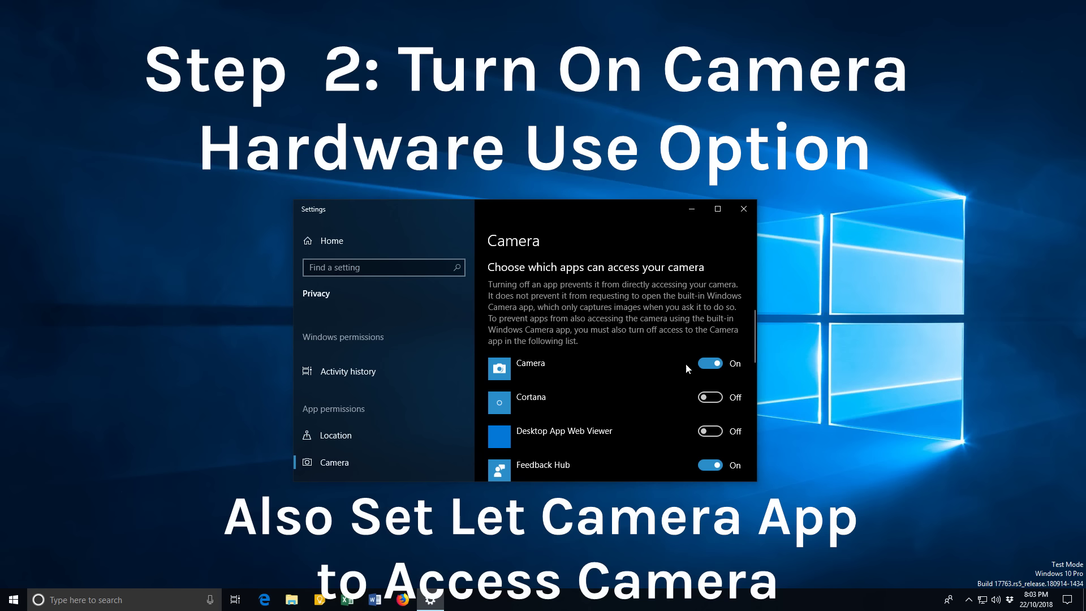
left_click(707, 365)
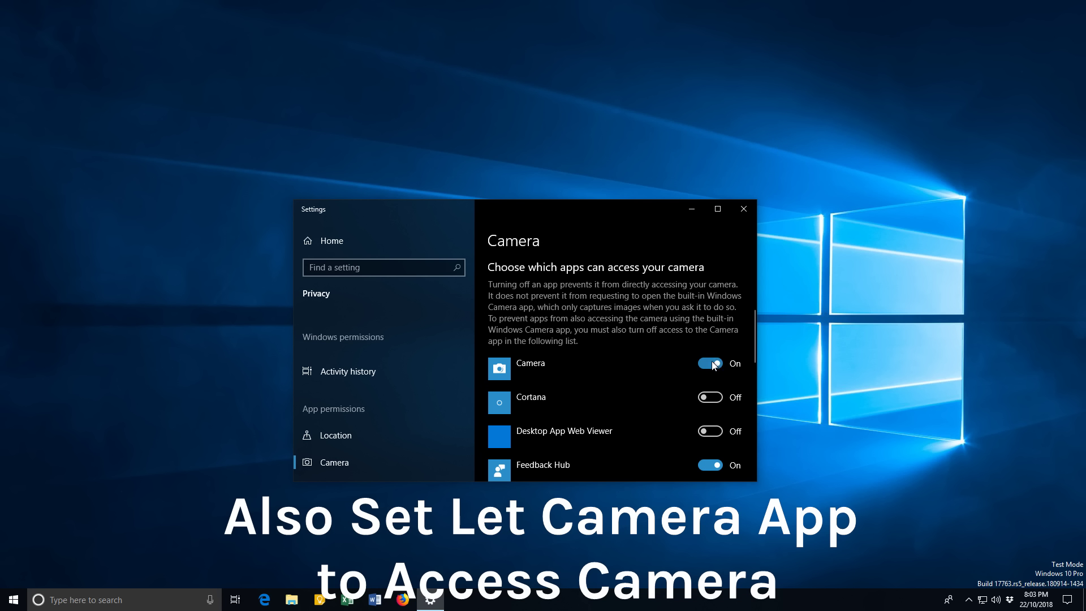
left_click(745, 210)
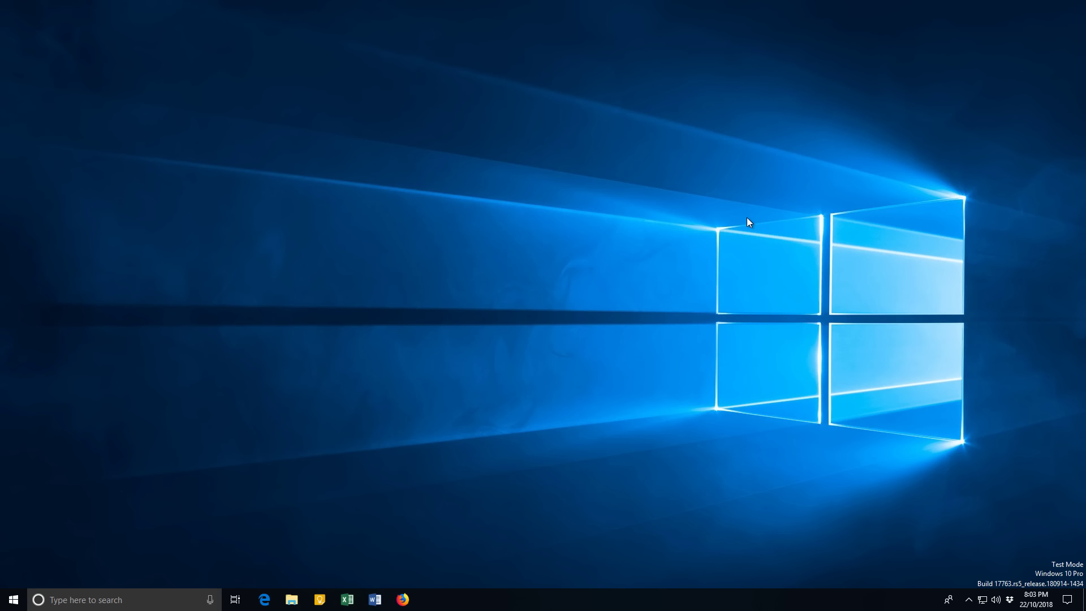
Search Windows for "camera" and open the Camera app's settings
left_click(48, 601)
type("camera")
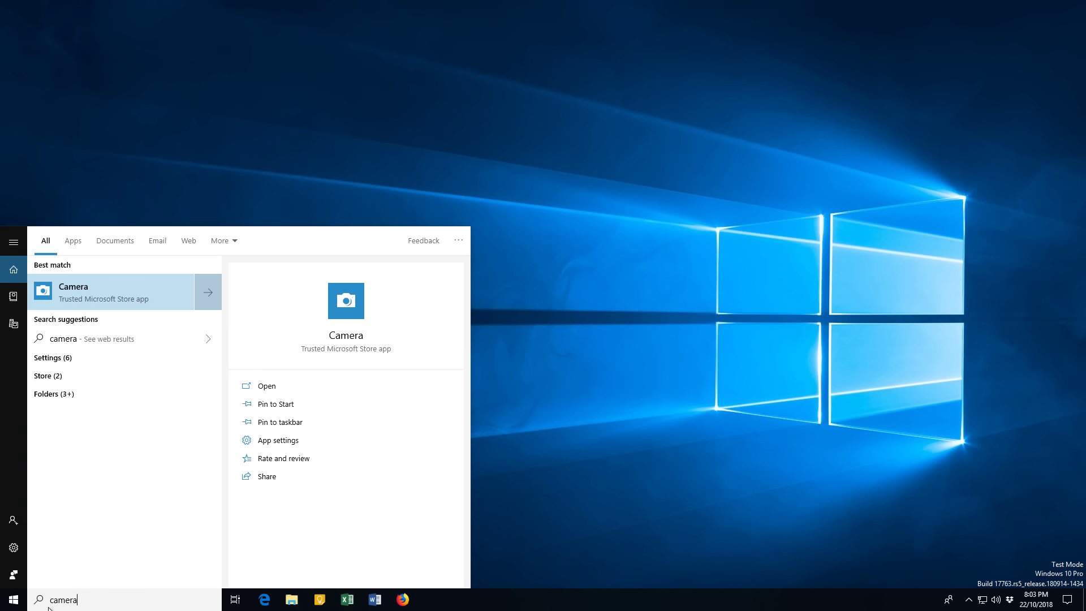
right_click(109, 279)
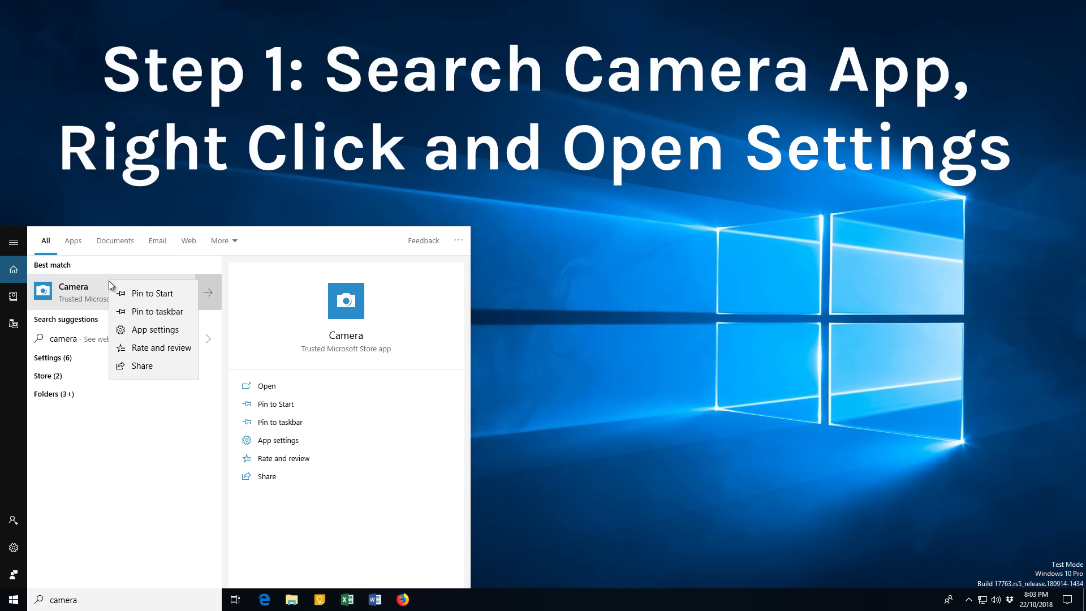
left_click(157, 326)
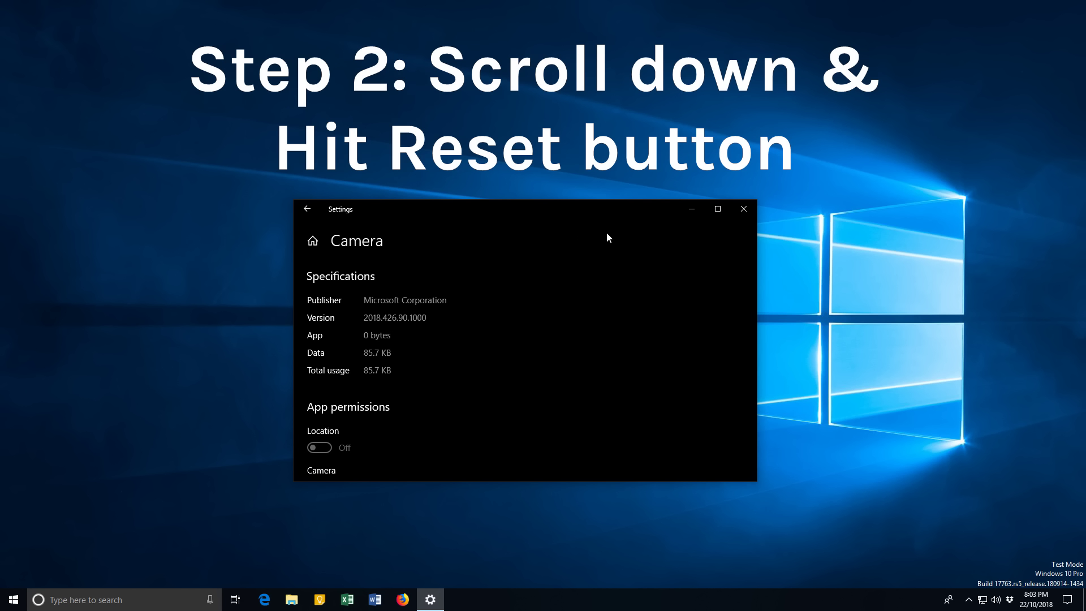
Enlarge the Settings window and reset the Camera app, confirming the deletion of its data
left_click_drag(294, 200, 278, 58)
scroll(494, 365, "down", 4)
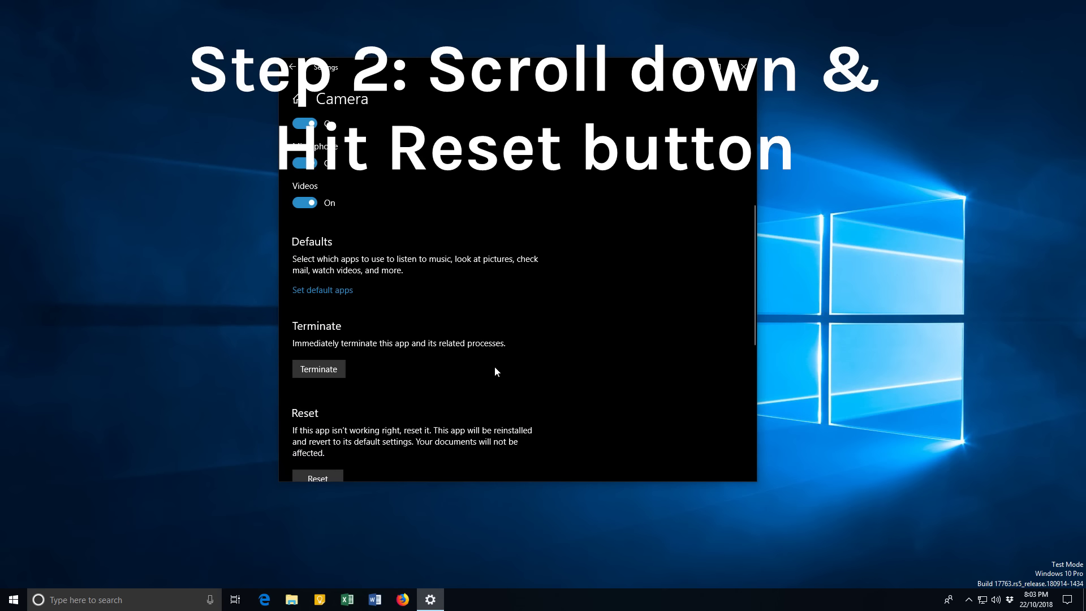
scroll(494, 366, "down", 2)
scroll(499, 349, "down", 2)
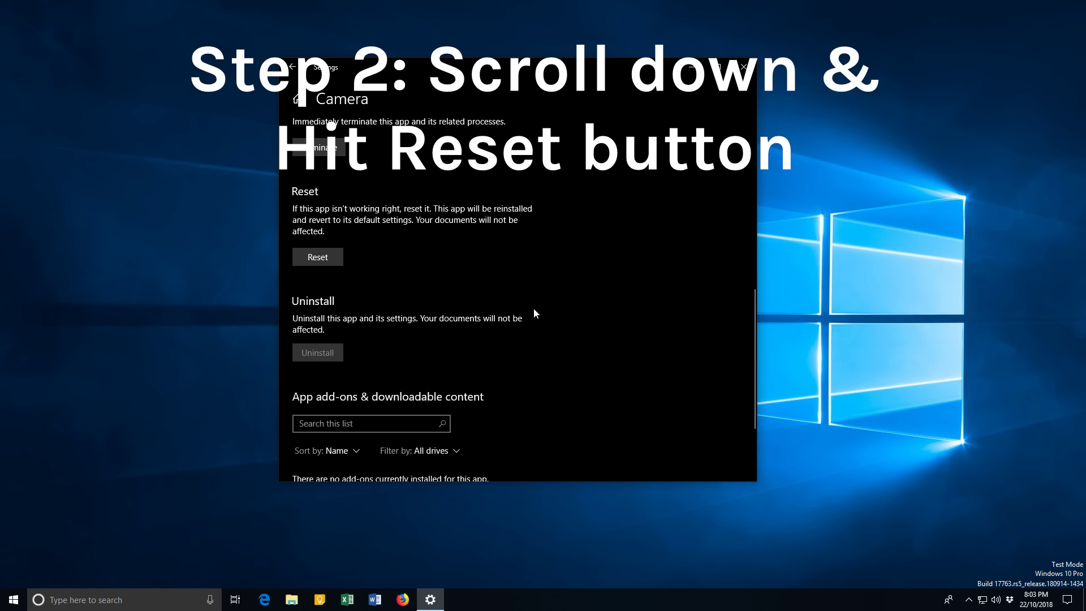
left_click(327, 265)
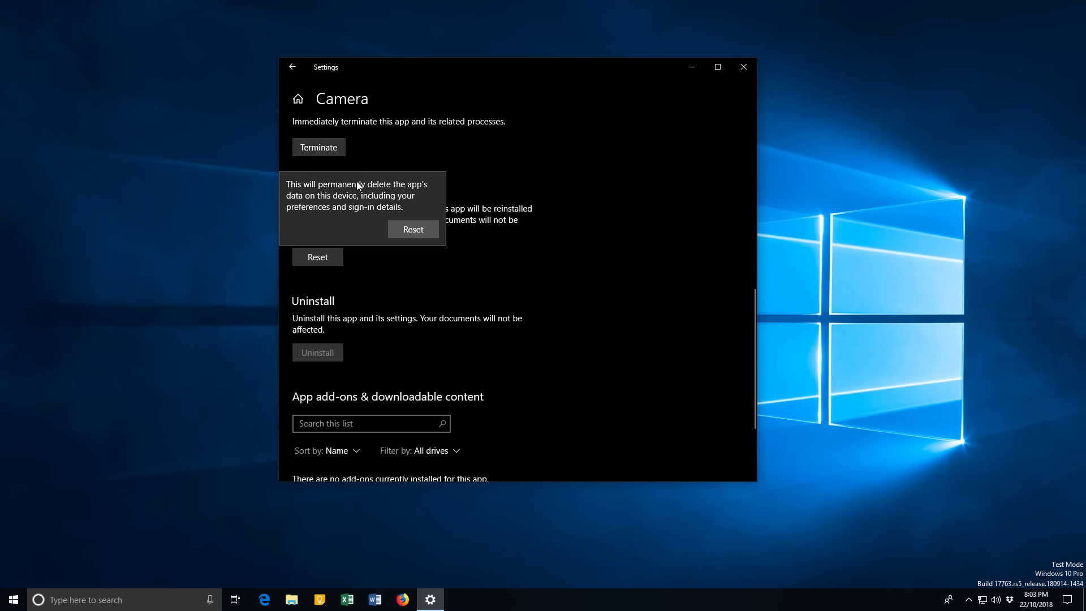
left_click(420, 232)
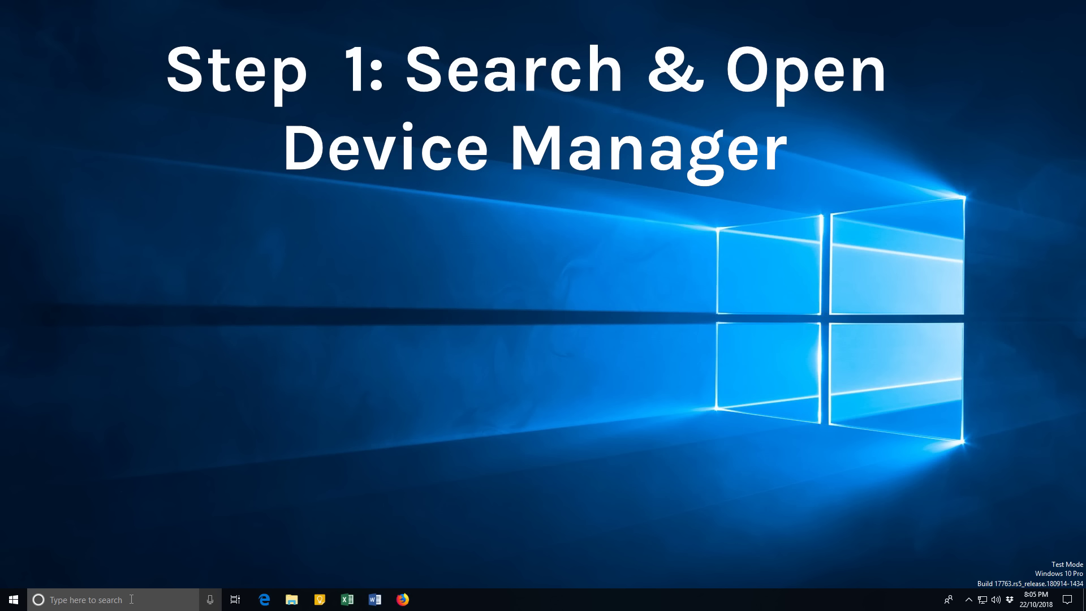
Search Windows for "device manager", open Device Manager and move its window nearer the middle of the desktop
left_click(131, 600)
type("device manager")
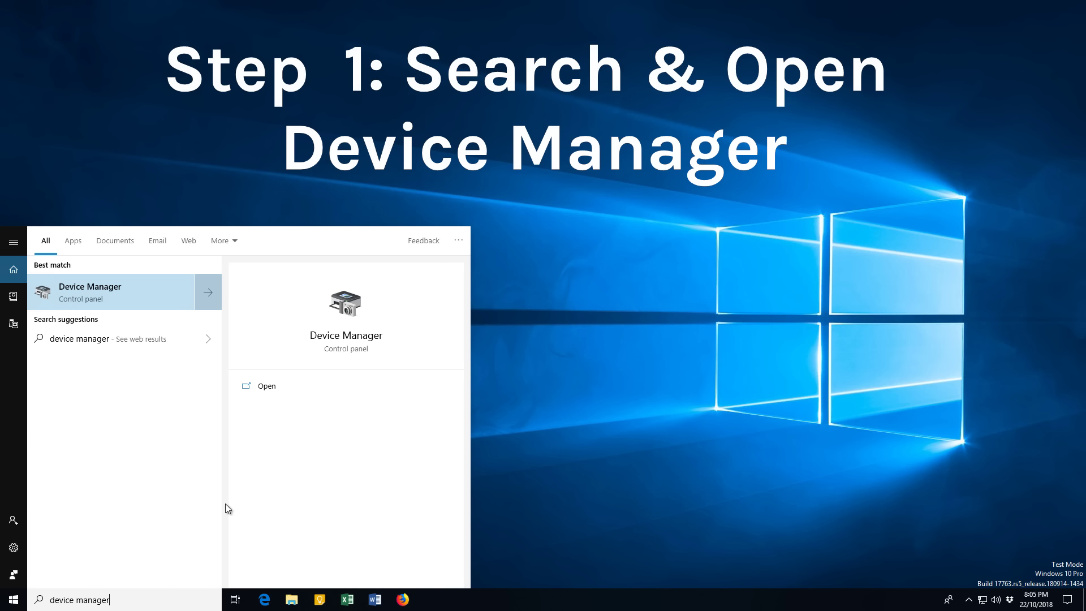
left_click(354, 339)
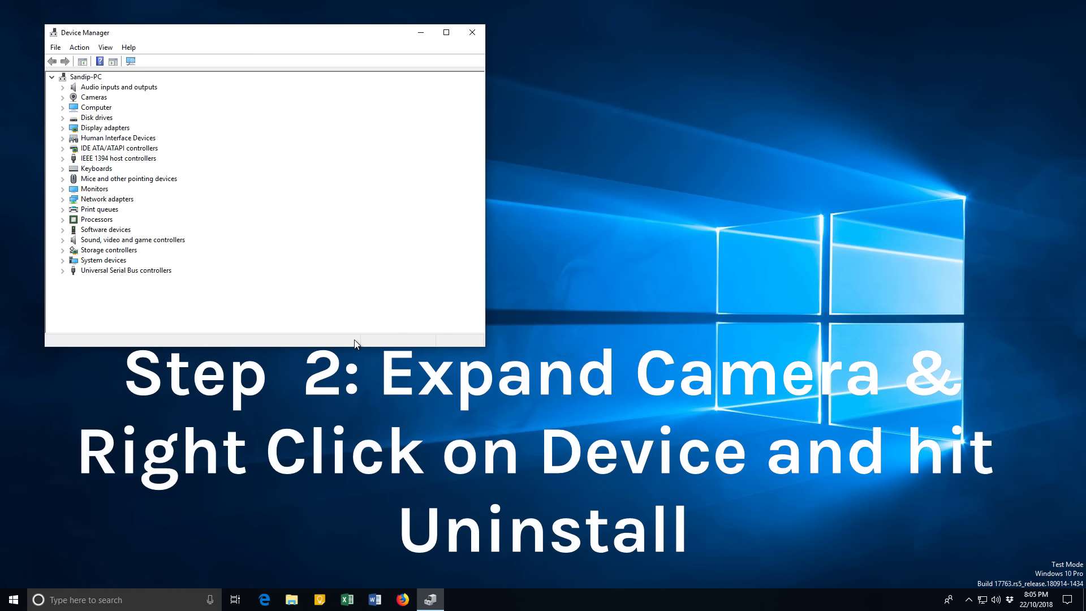
left_click_drag(297, 41, 454, 122)
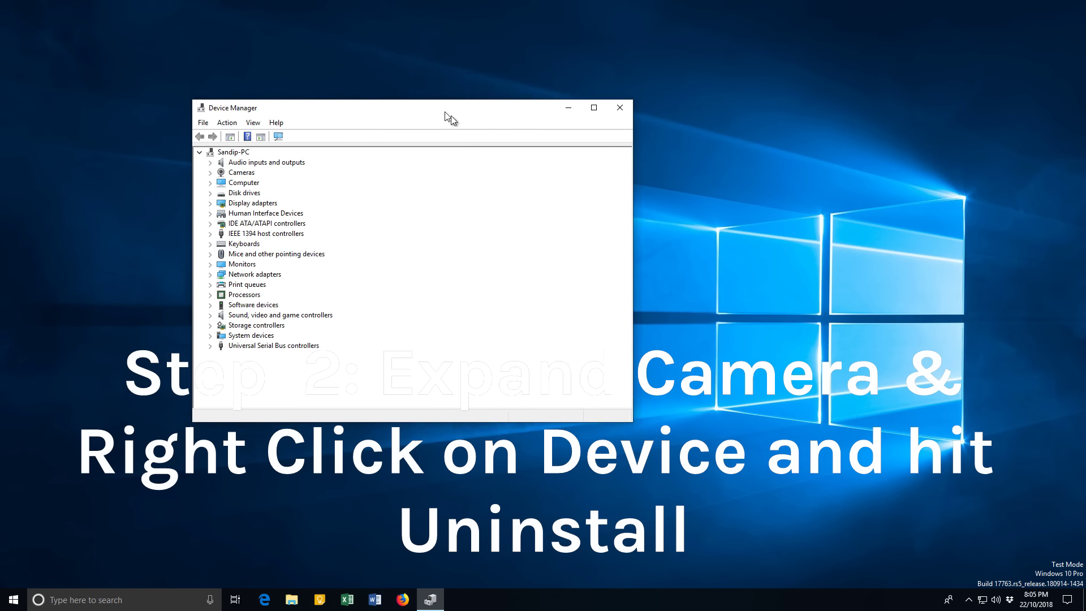
Uninstall the USB Video Device listed under Cameras and confirm its removal
left_click(220, 179)
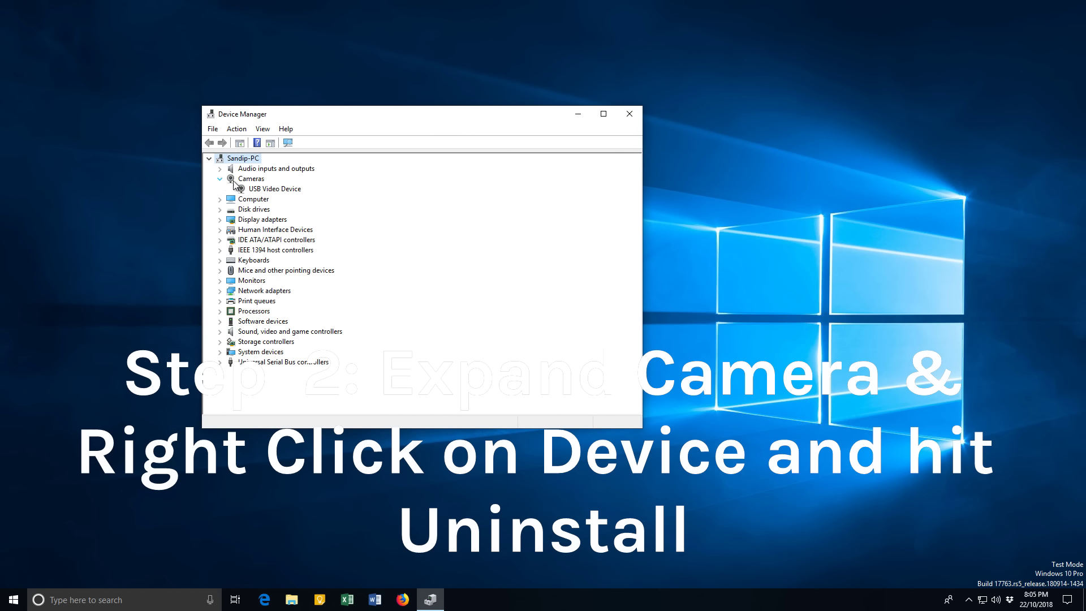
left_click(271, 188)
right_click(275, 193)
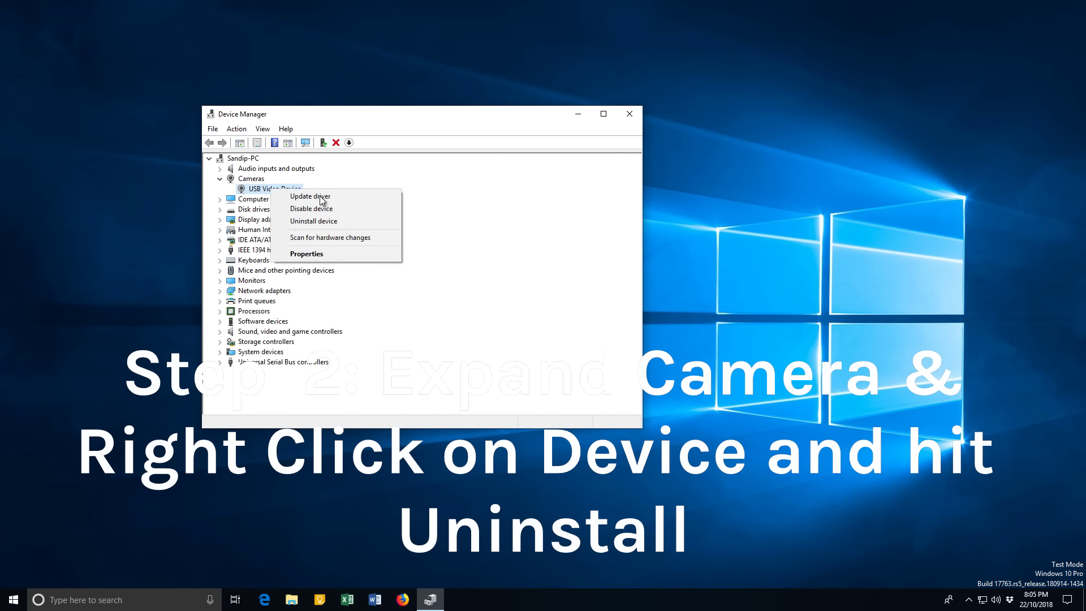
left_click(329, 222)
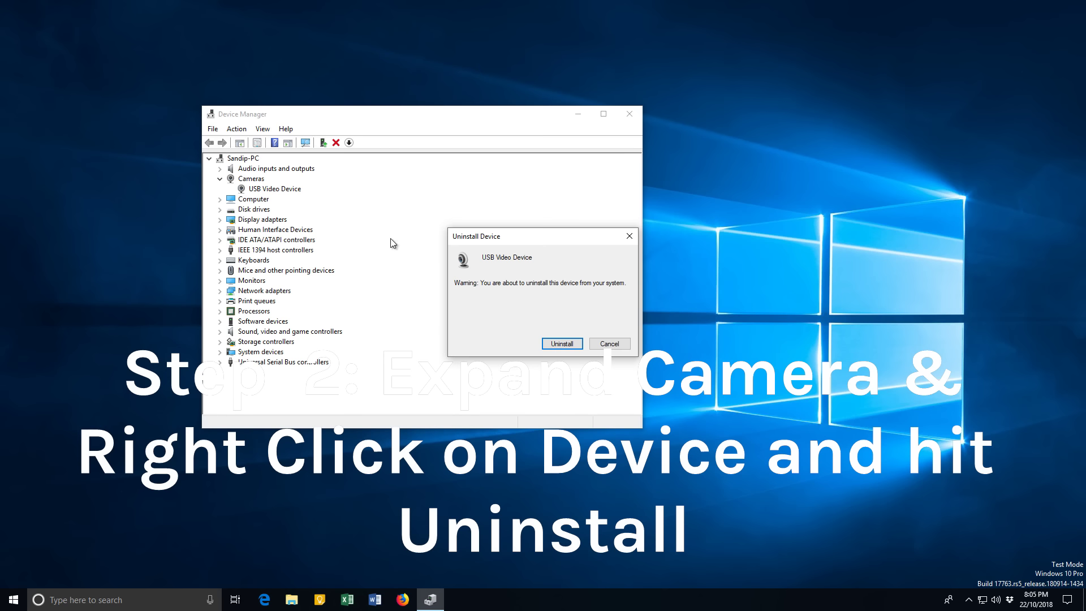
left_click(559, 343)
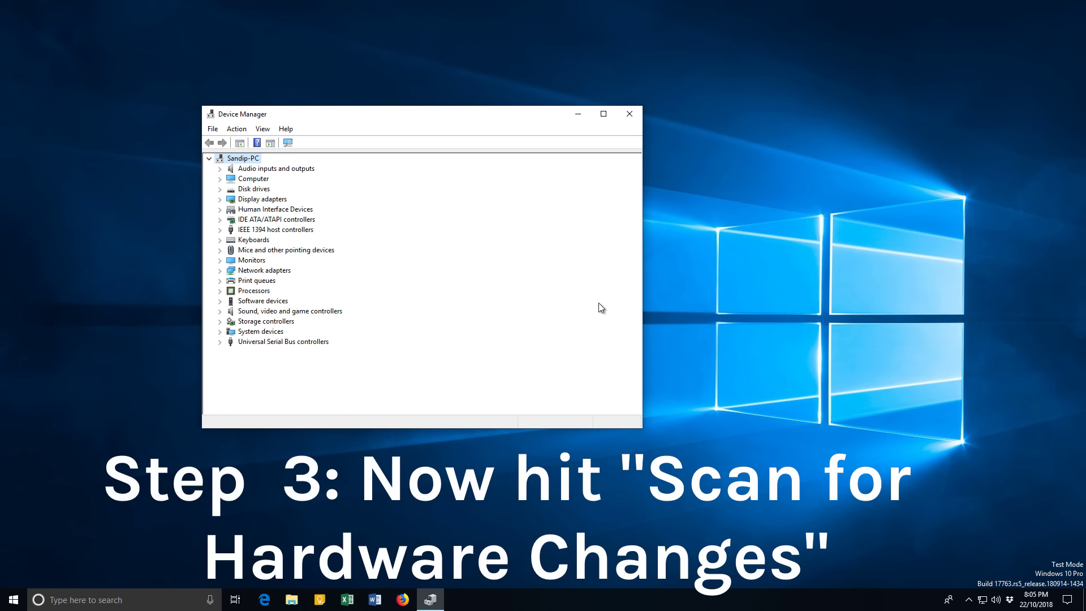
Scan the computer for hardware changes, check the devices under Cameras, and close Device Manager
right_click(257, 159)
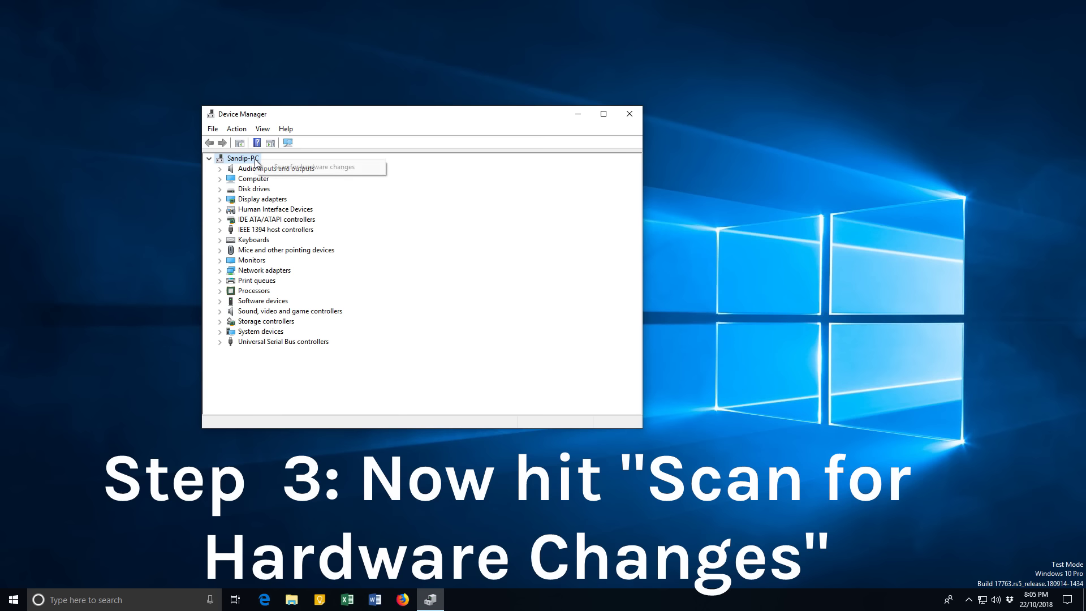
left_click(332, 167)
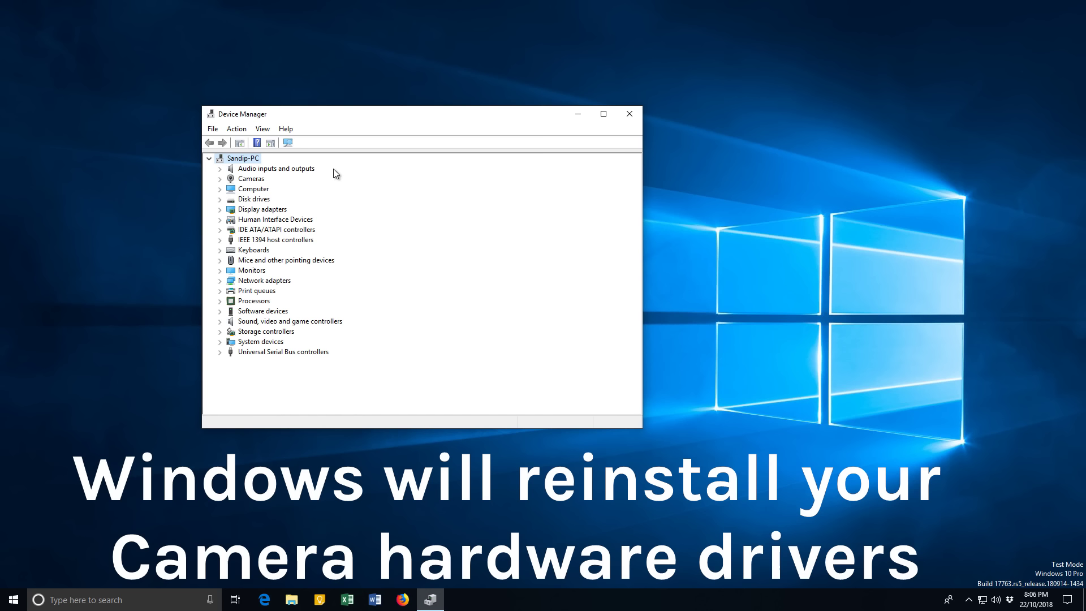
left_click(220, 179)
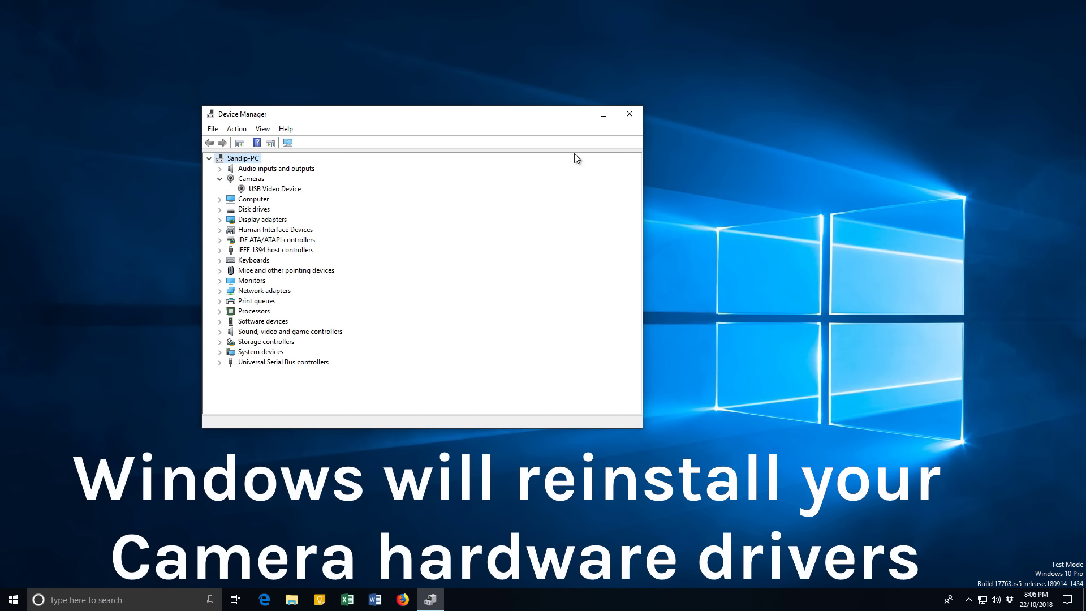
left_click(631, 115)
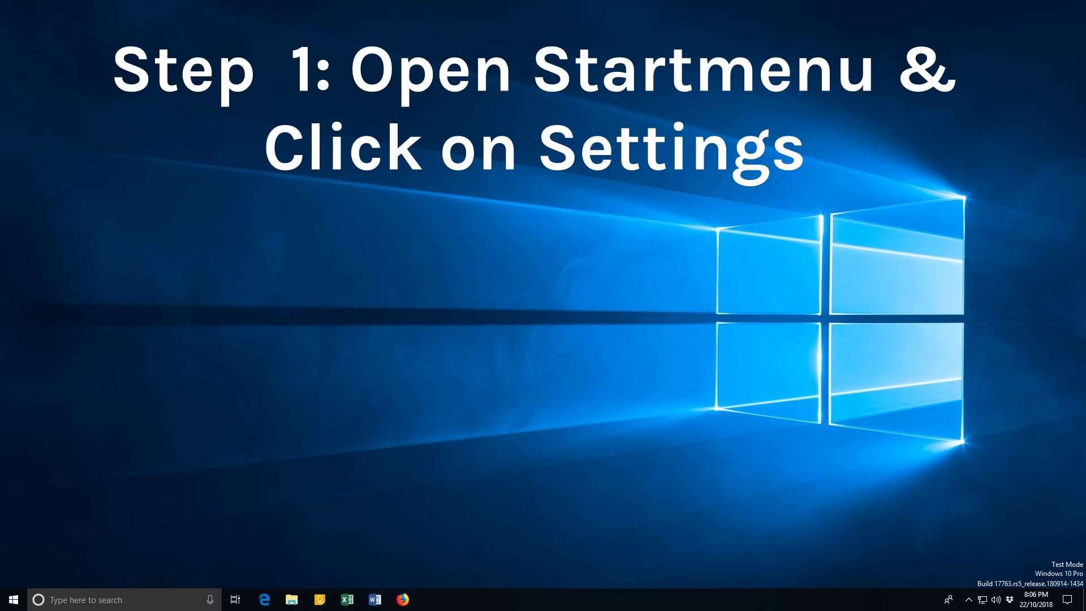
Open Windows Settings, search for "troubleshoot" and open Troubleshoot settings
left_click(11, 600)
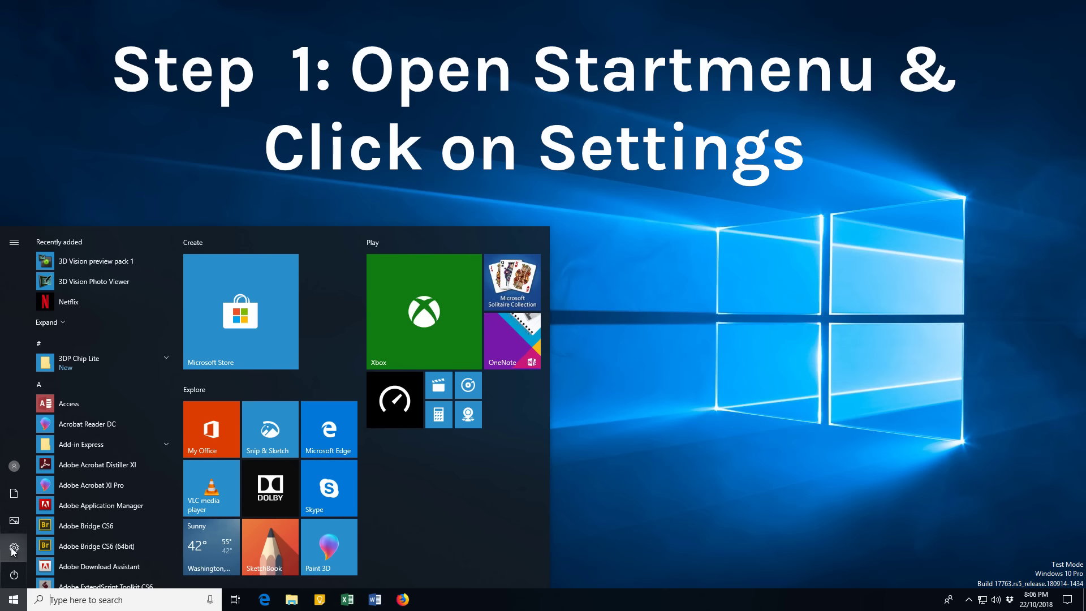
left_click(12, 549)
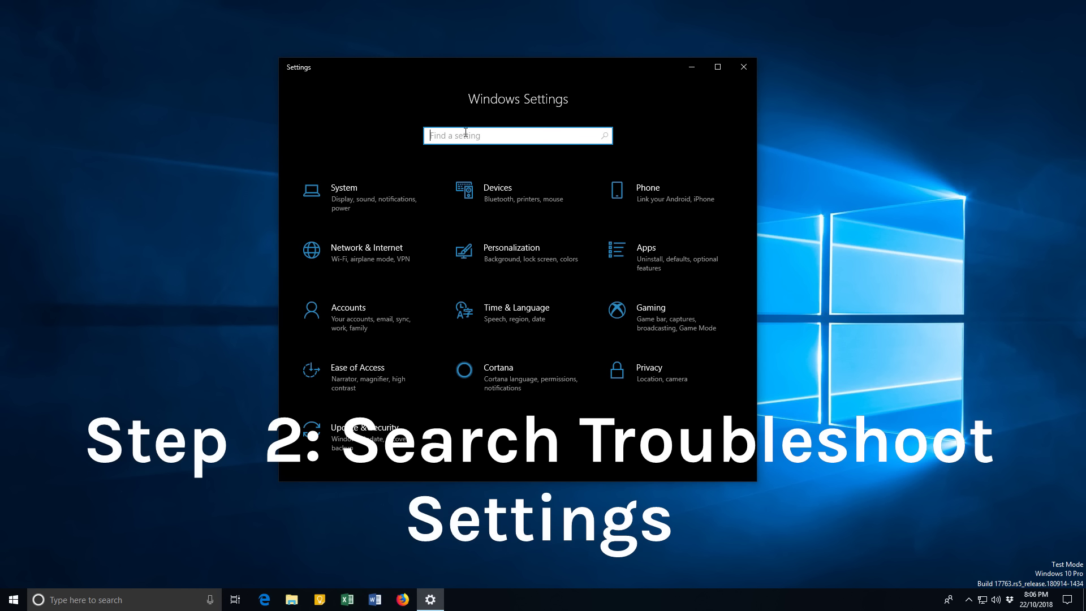
type("trouble")
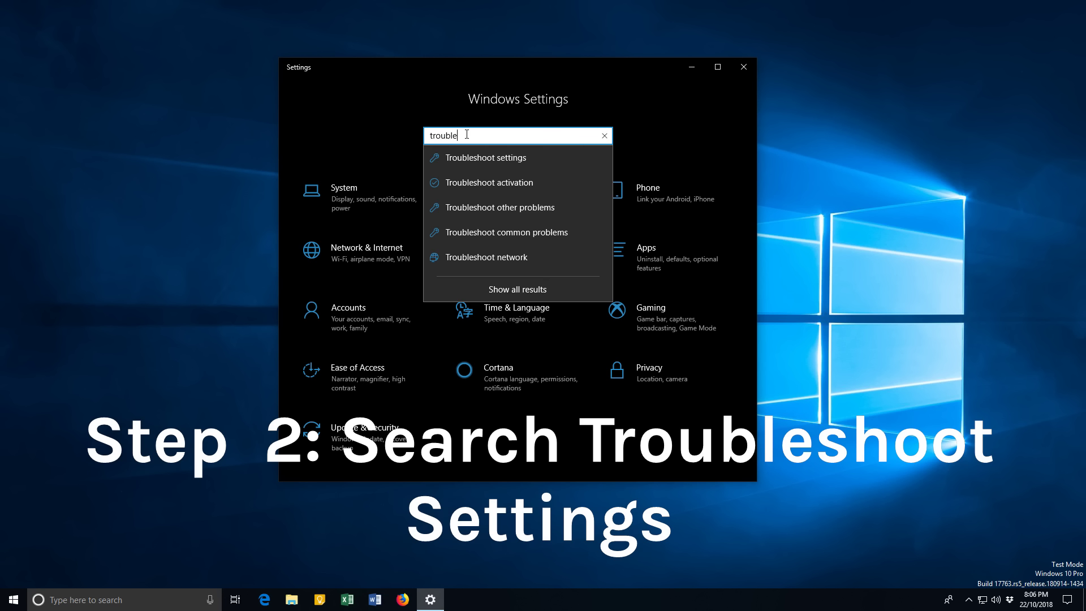
type("shoot")
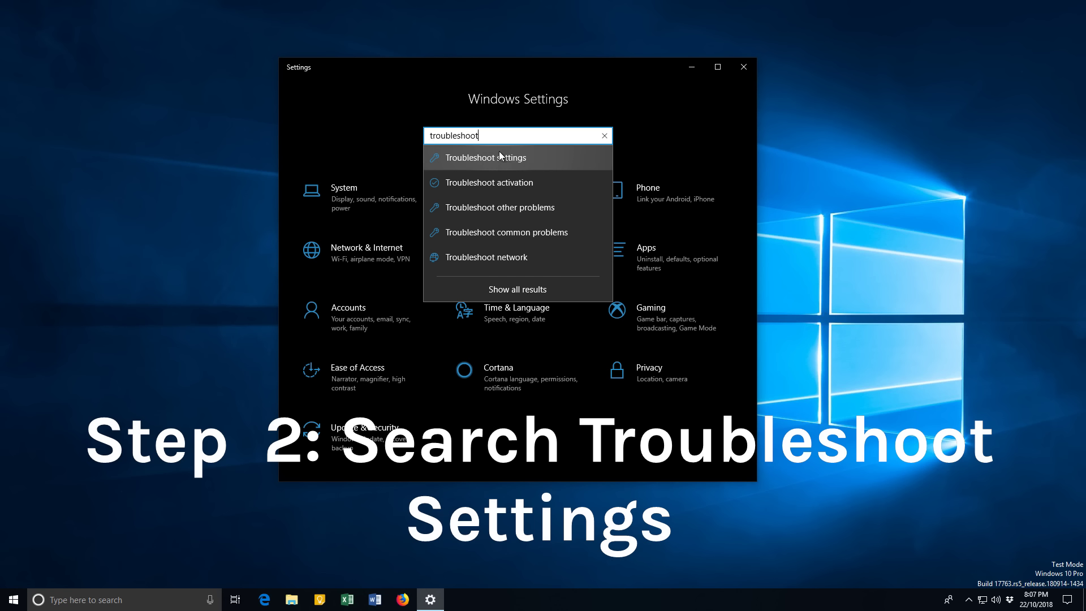
left_click(538, 161)
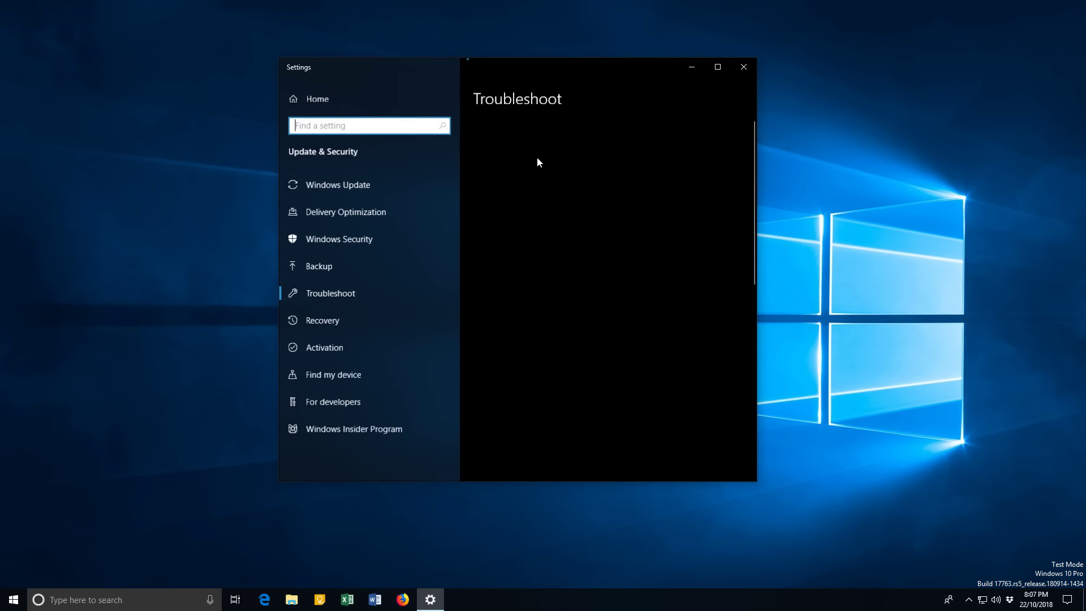
Run the Windows Store Apps troubleshooter and continue past its "Reset an app" and "Restart your PC" pages
scroll(632, 194, "down", 3)
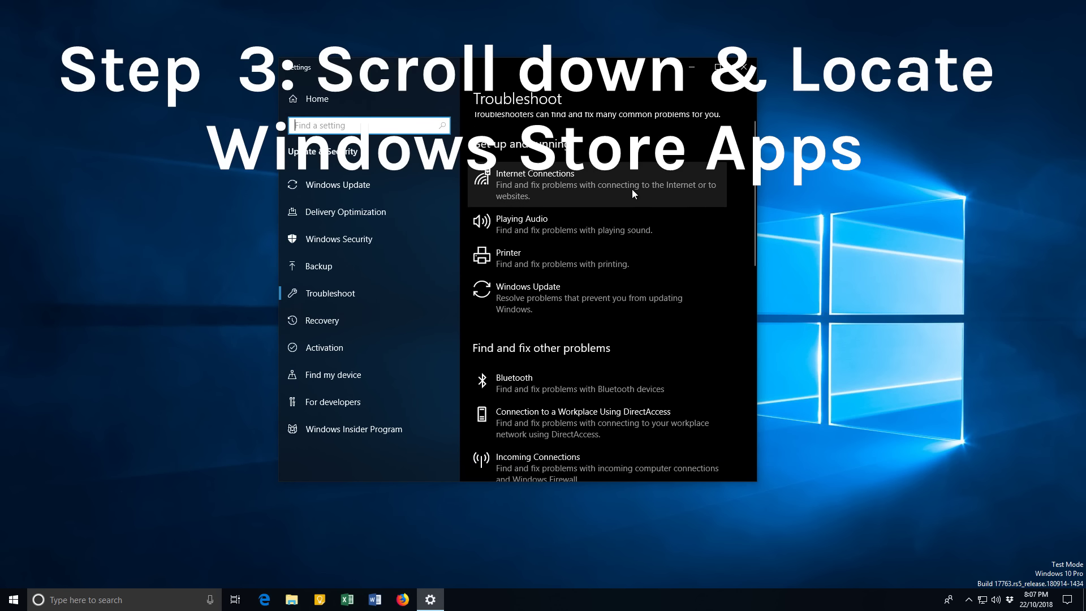
scroll(632, 191, "down", 10)
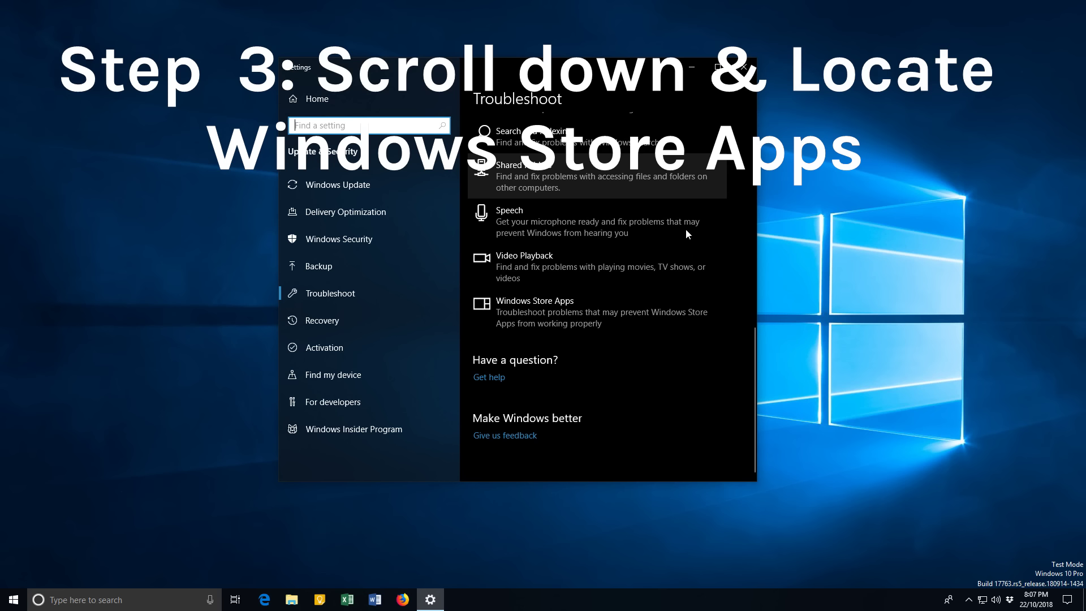
left_click(644, 326)
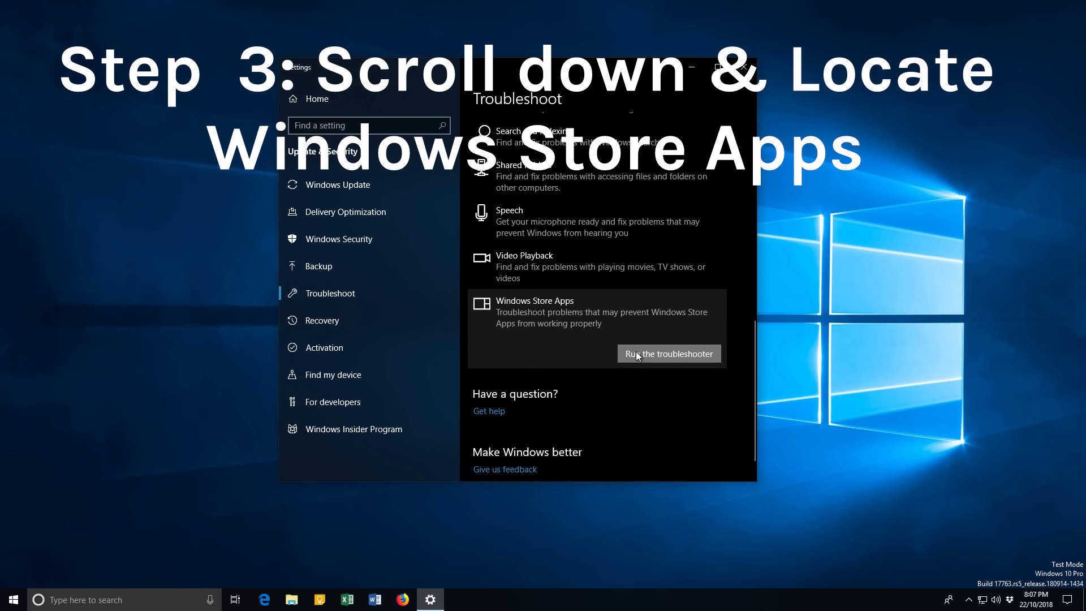
left_click(636, 353)
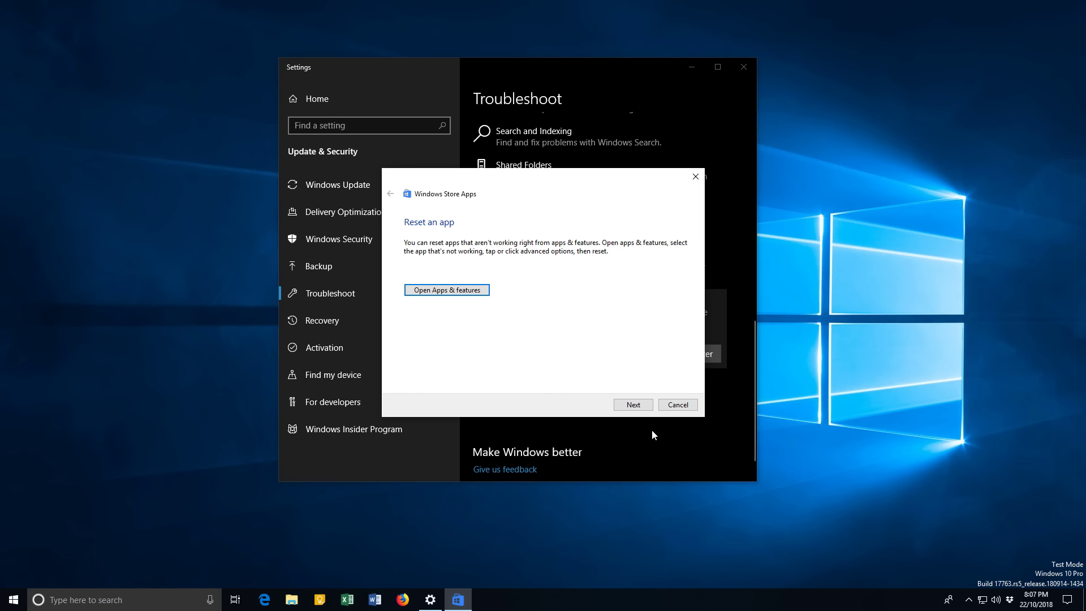
left_click(634, 404)
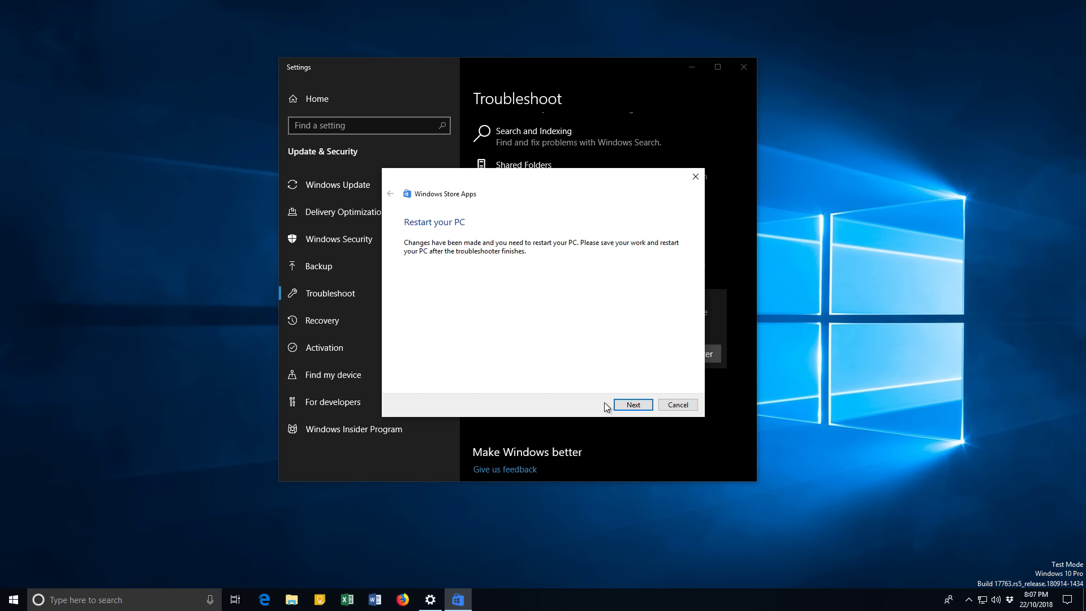
left_click(631, 404)
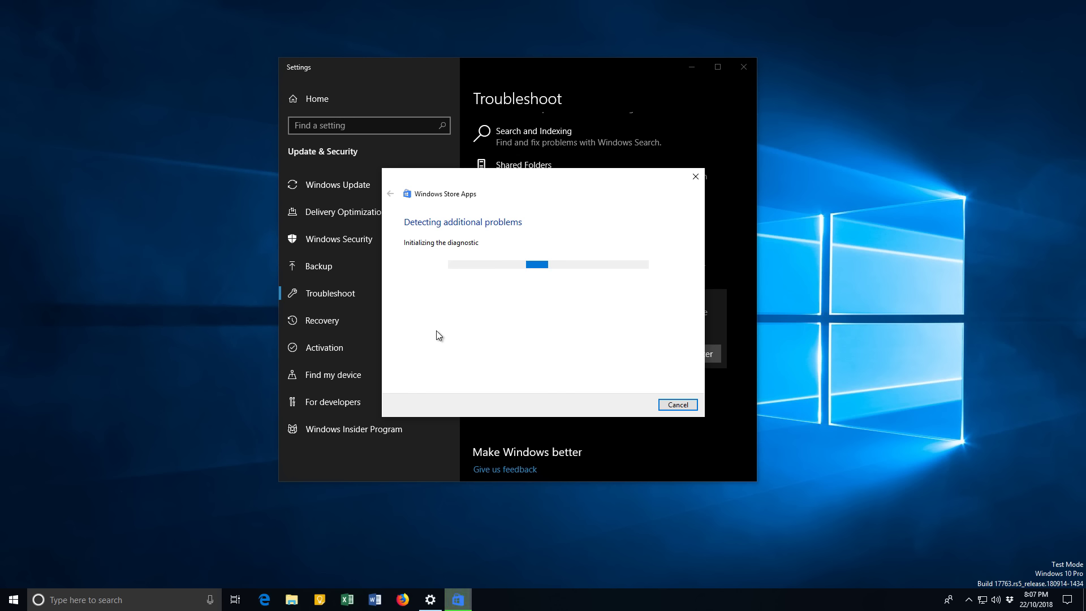